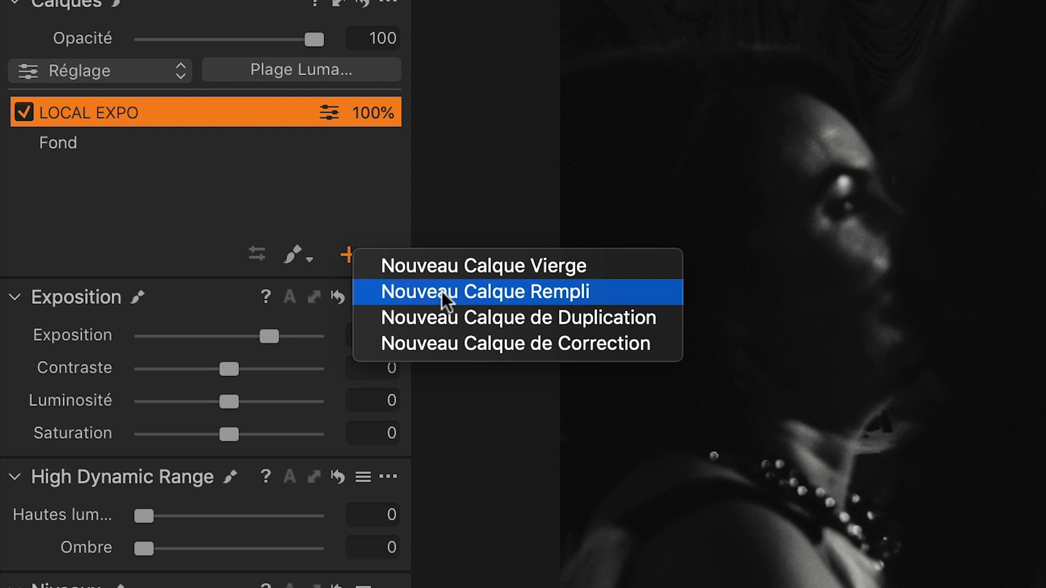
Add a new filled layer above LOCAL EXPO and name it DEBRUITAGE.
left_click(446, 292)
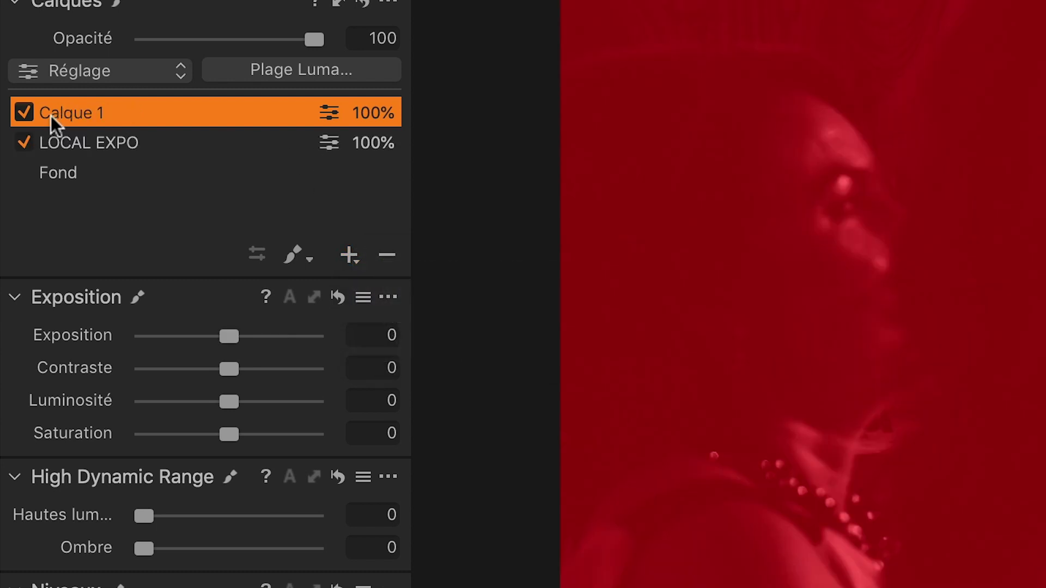
double_click(51, 114)
type("DEBRTUITAGE")
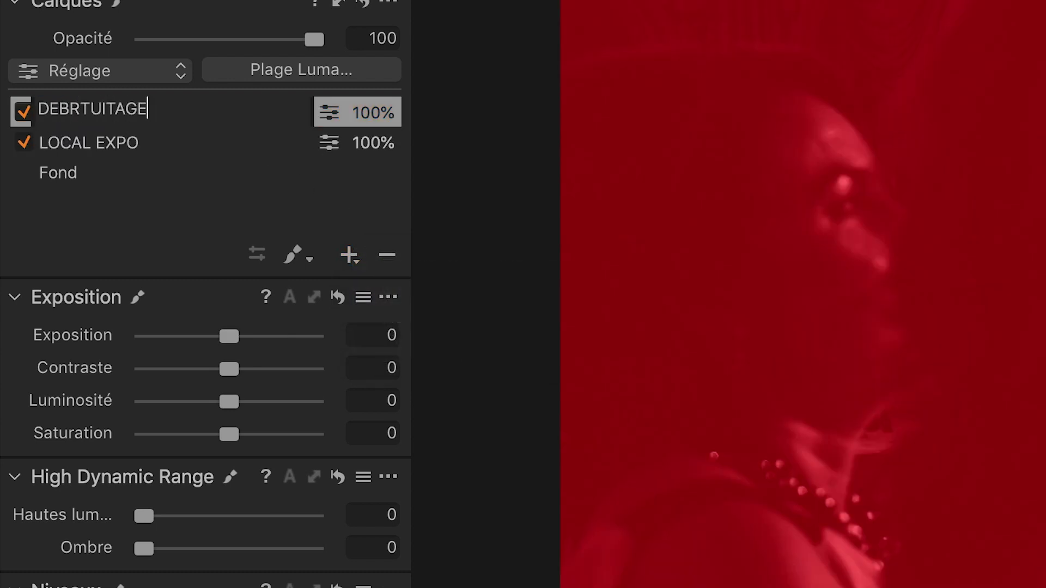
key("Return")
type("DEBRUITAGE")
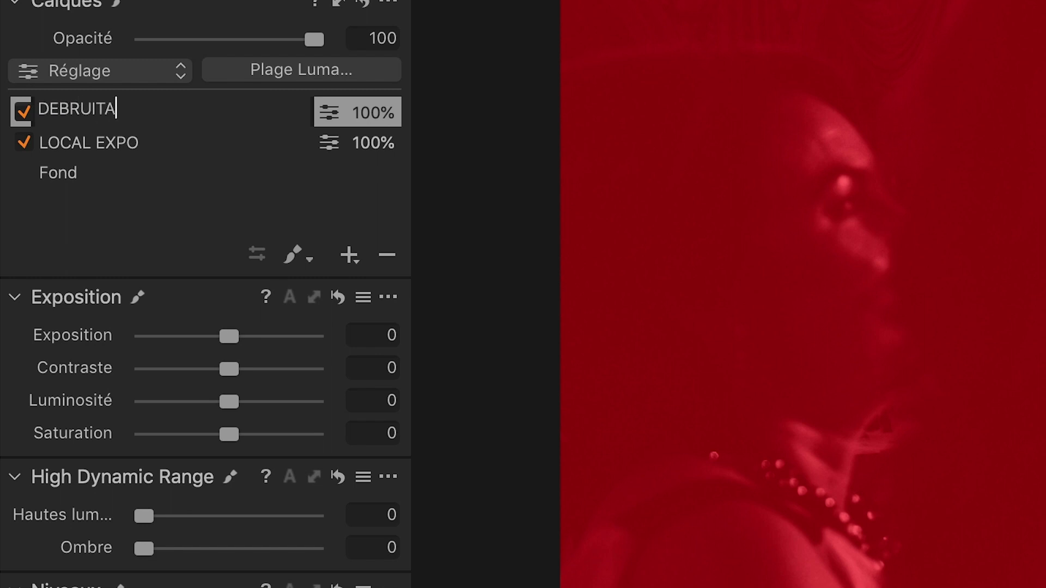
key("Return")
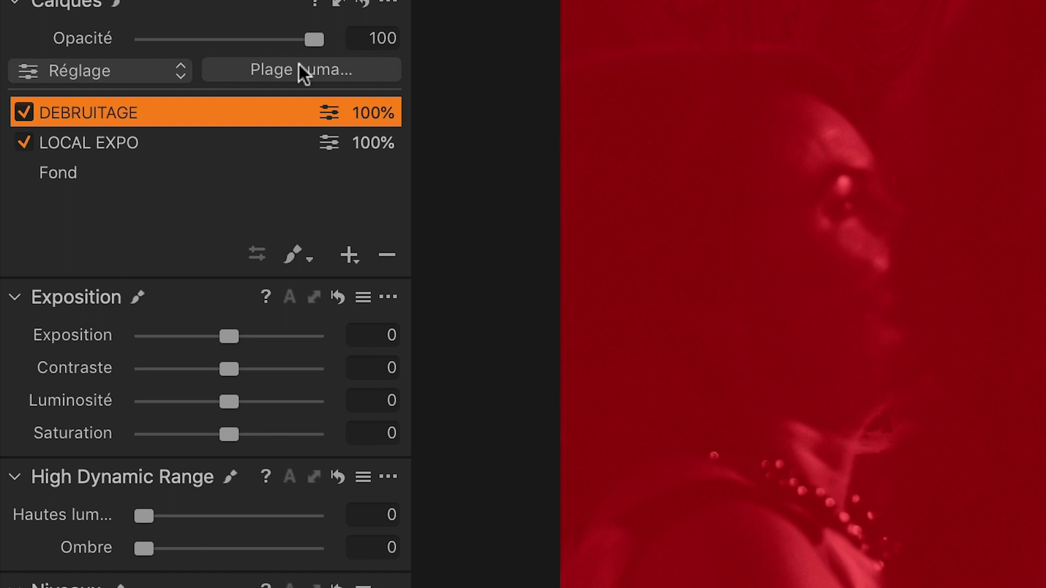
Open the DEBRUITAGE layer's luma range and limit it to 71–190, with transitions at 32 and 210.
left_click(305, 75)
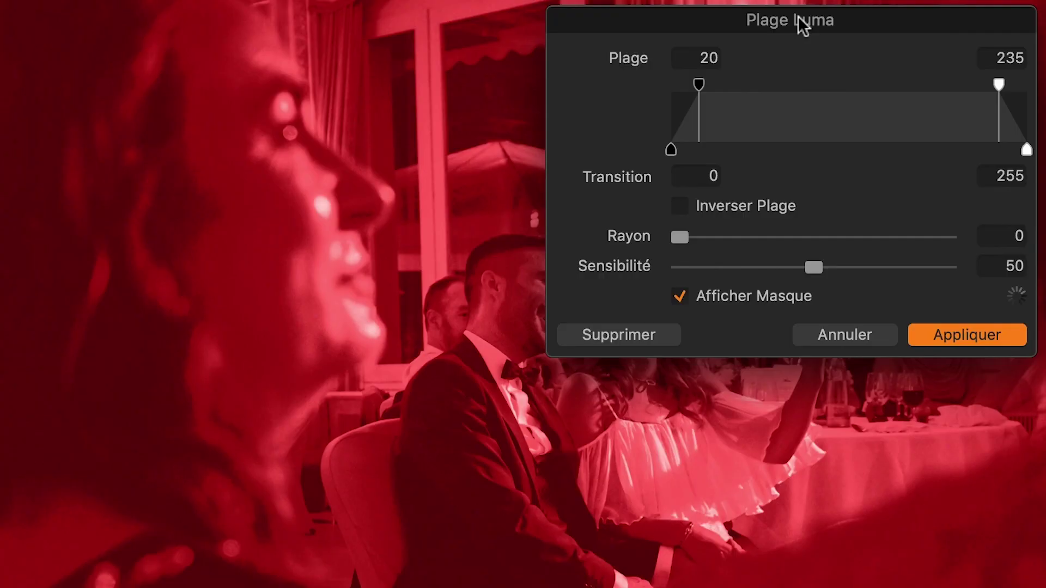
left_click_drag(803, 25, 977, 0)
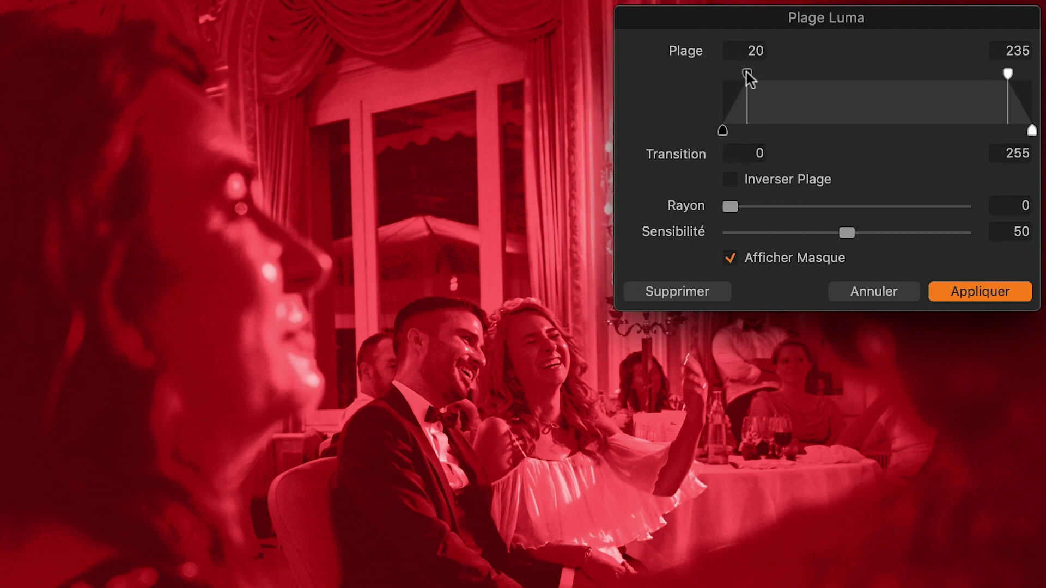
left_click_drag(748, 77, 810, 78)
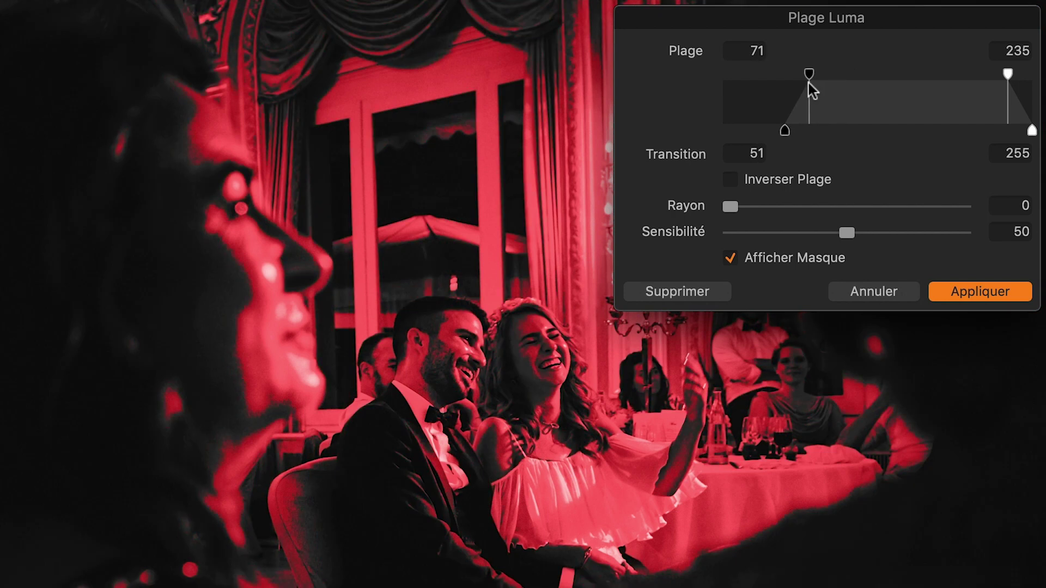
left_click_drag(1009, 76, 953, 77)
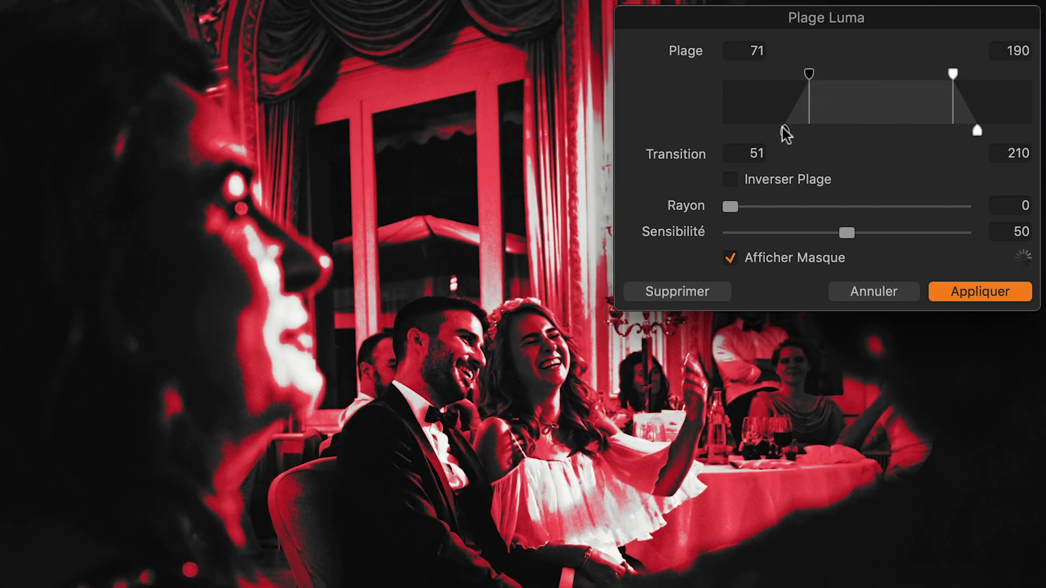
left_click_drag(782, 131, 761, 132)
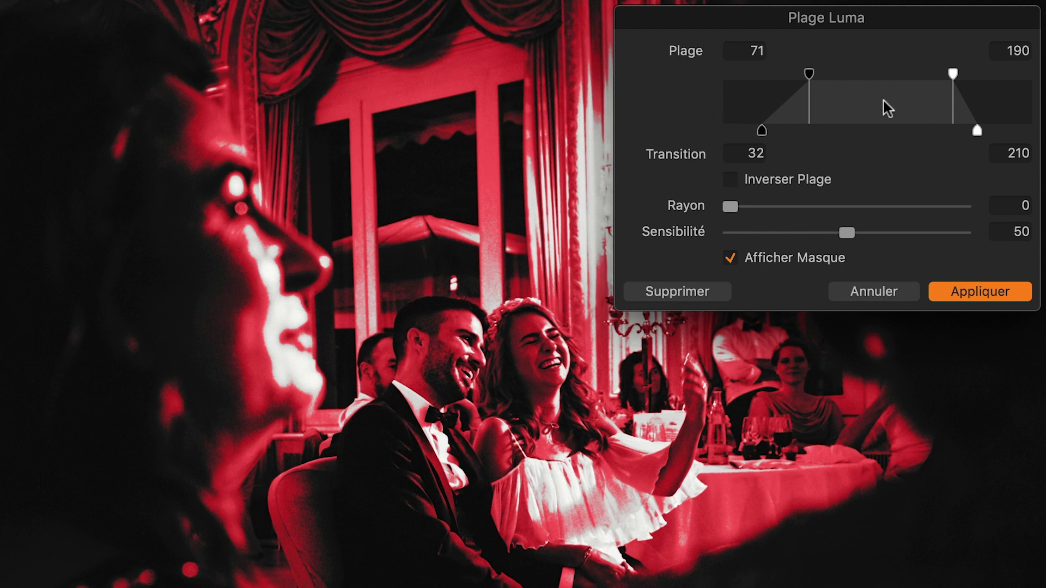
Try inverting the luma range and set the mask's radius to 0.5 and sensitivity to 88.
left_click(730, 181)
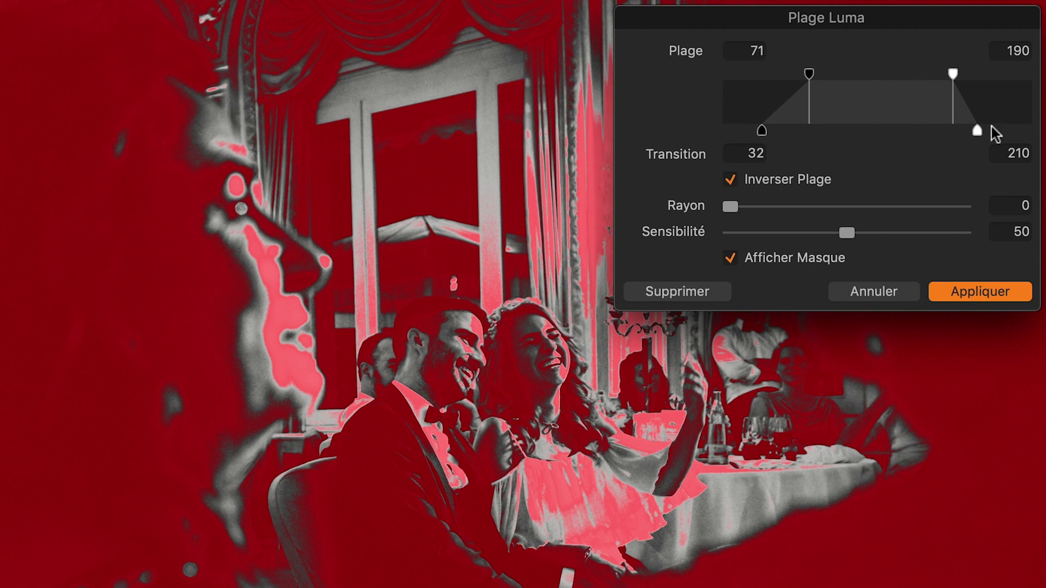
left_click(731, 180)
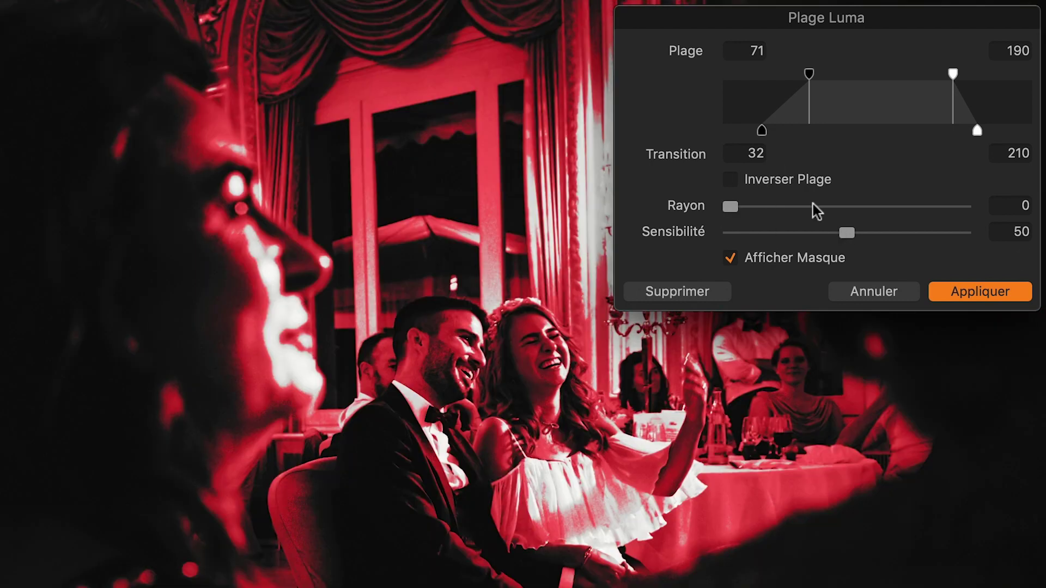
left_click_drag(846, 206, 854, 208)
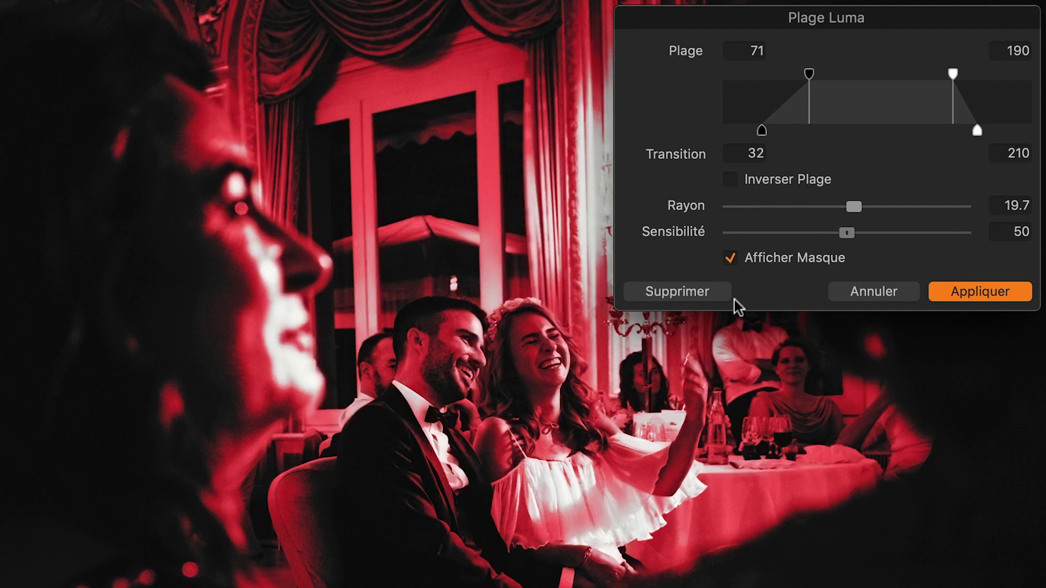
left_click_drag(846, 233, 858, 233)
left_click(747, 207)
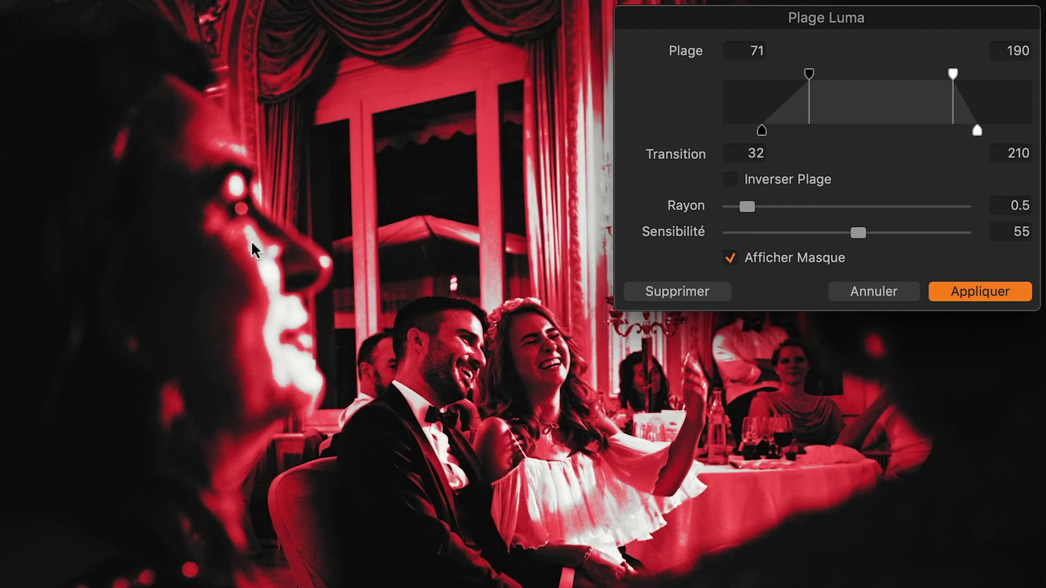
left_click(933, 233)
Restrict the luma range to the shadows, from 0 to 67, with the upper transition at 184.
left_click_drag(809, 76, 620, 91)
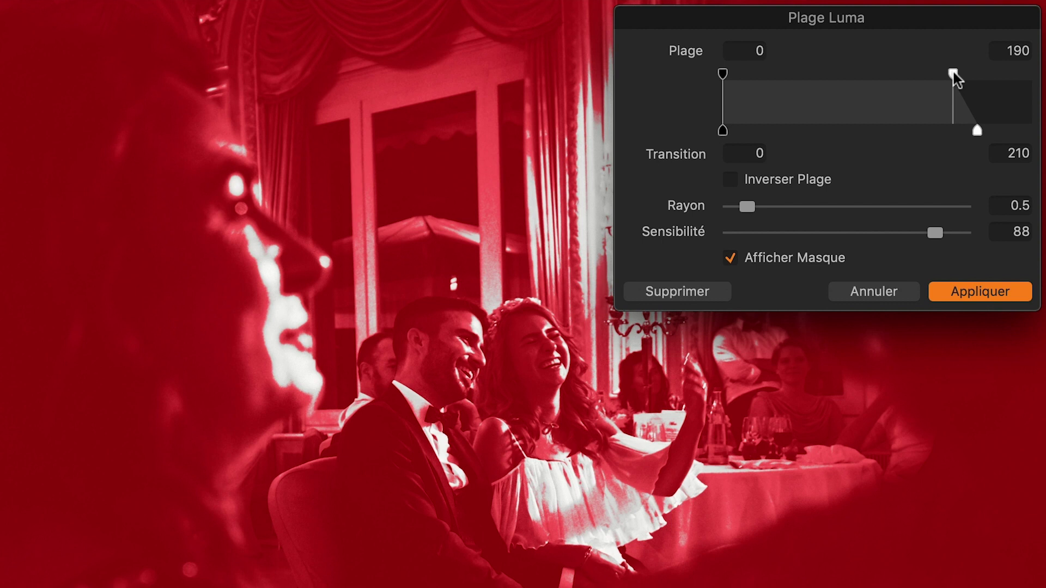
left_click_drag(955, 76, 804, 90)
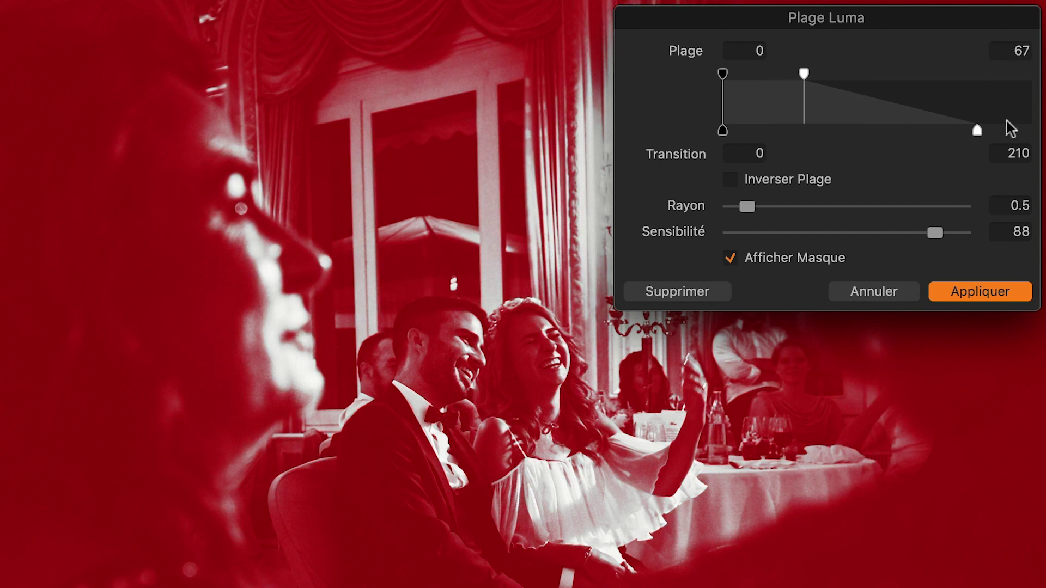
left_click_drag(973, 132, 946, 141)
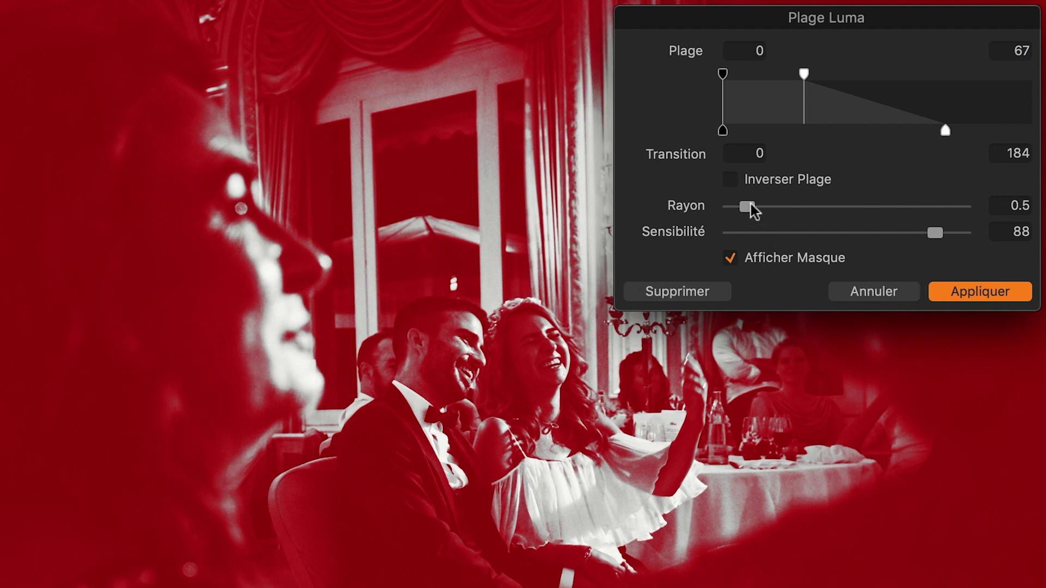
Set the luma mask's radius to 20.5 and sensitivity to 16, and apply the luma range.
left_click_drag(750, 204, 822, 207)
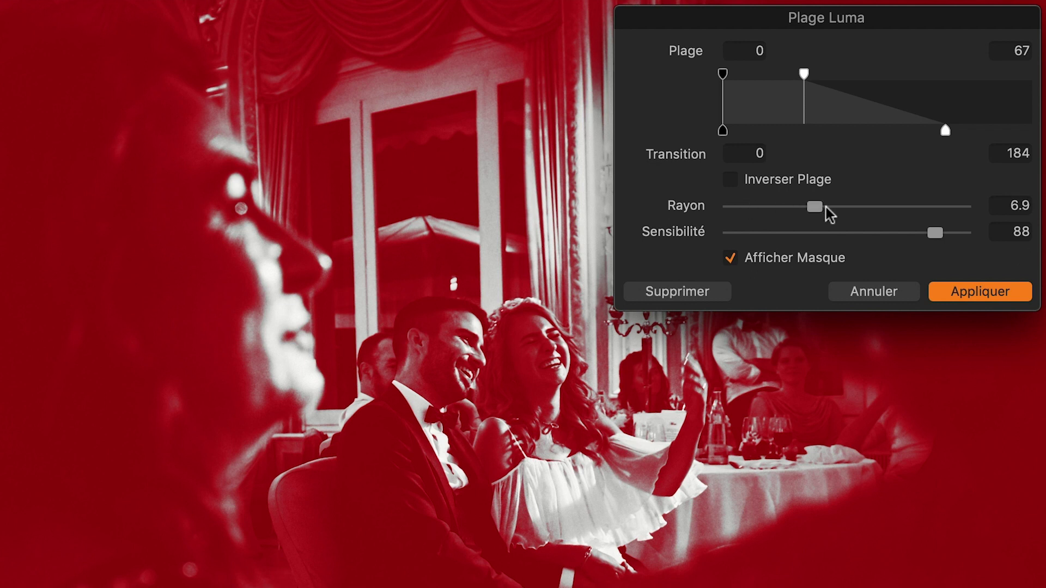
left_click_drag(845, 213, 855, 208)
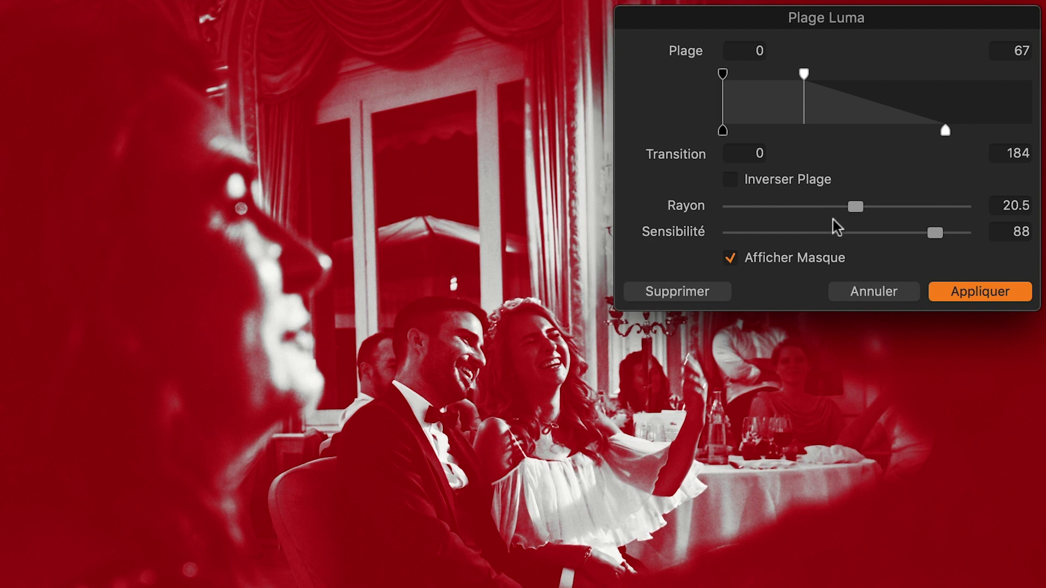
left_click(767, 233)
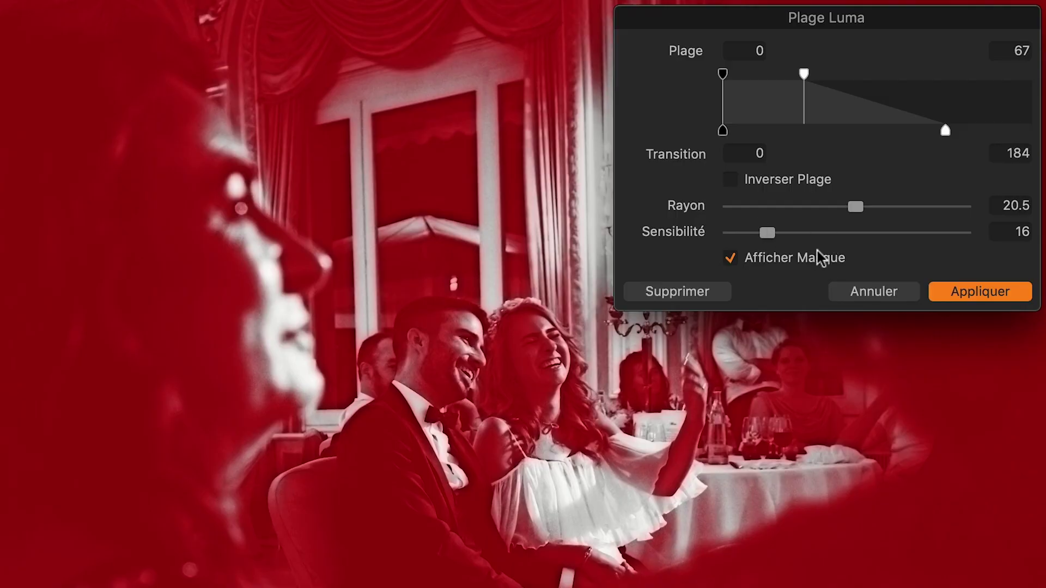
left_click(980, 293)
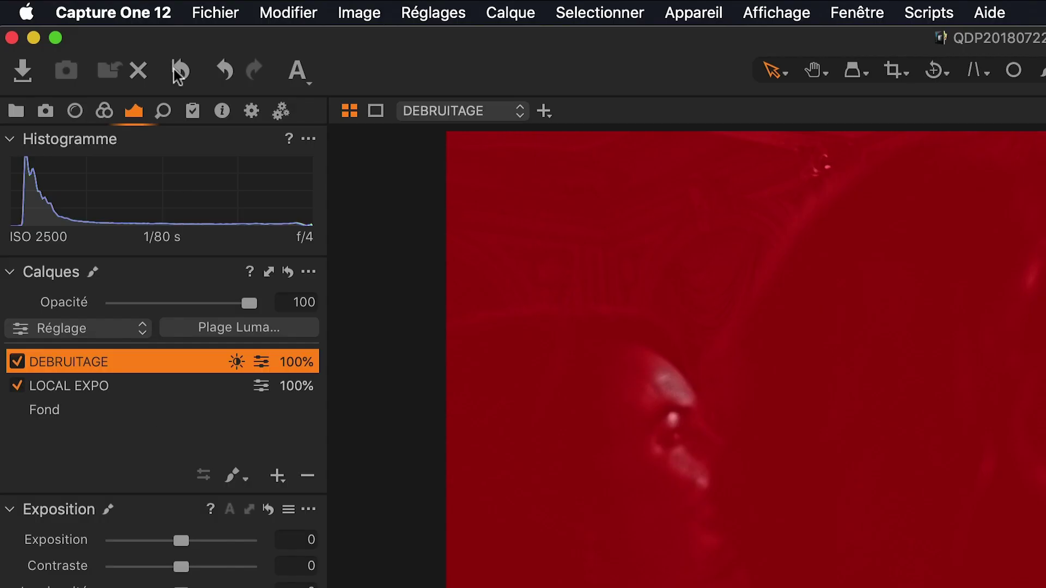
Set the DEBRUITAGE layer's noise reduction to luminance 70 and details 19.
left_click(163, 110)
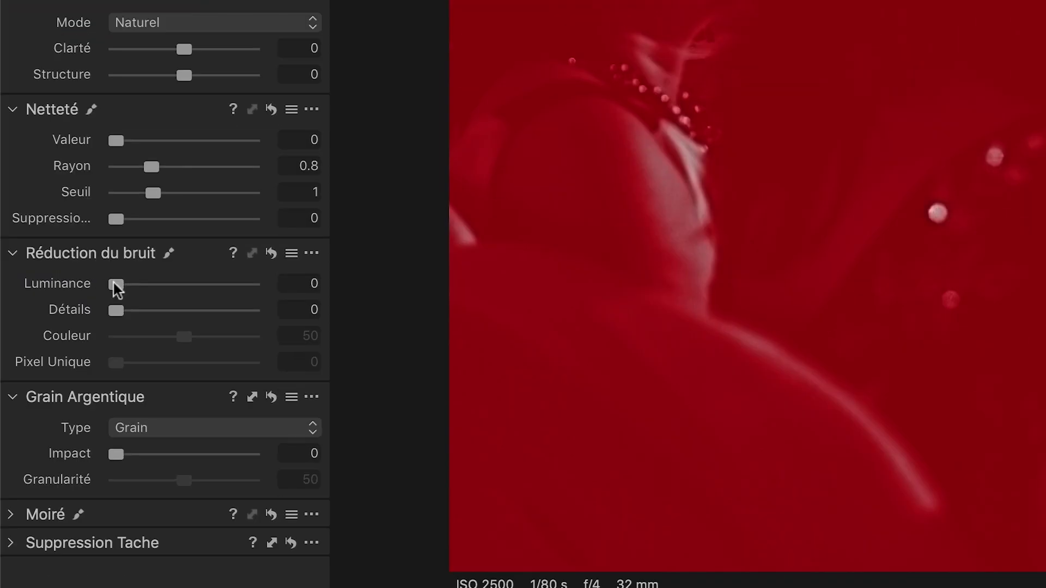
left_click_drag(118, 289, 144, 285)
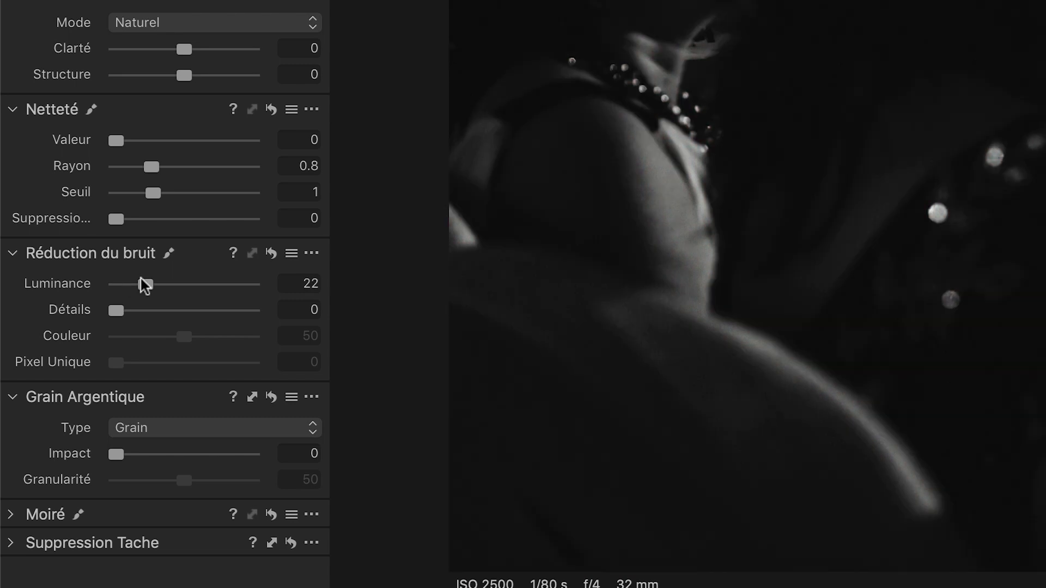
left_click(145, 285)
left_click_drag(145, 284, 184, 289)
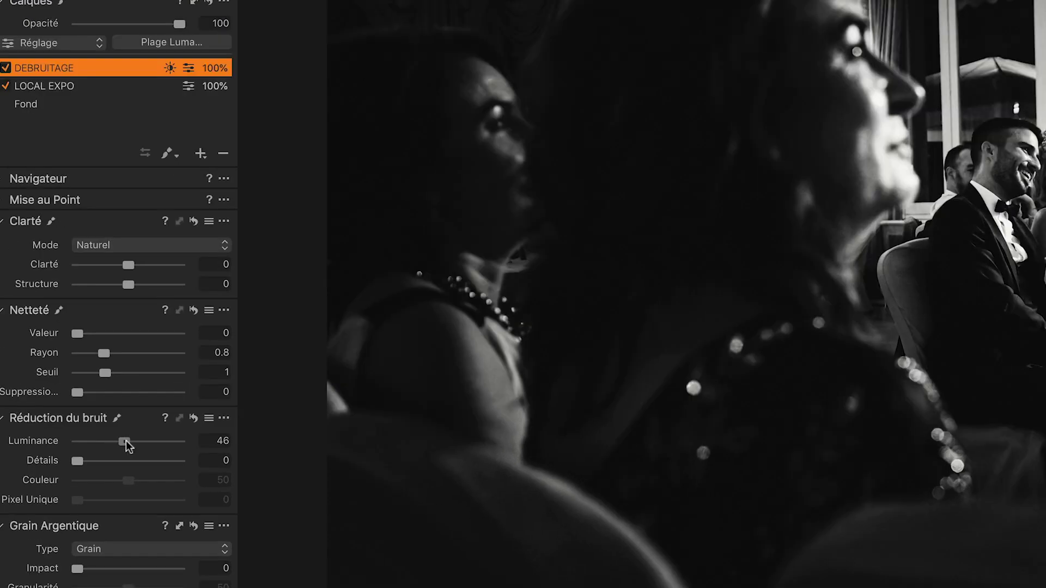
left_click_drag(80, 461, 137, 440)
Compare the dark areas up close with the DEBRUITAGE layer turned off and on.
left_click(6, 68)
left_click(6, 68)
left_click(855, 188)
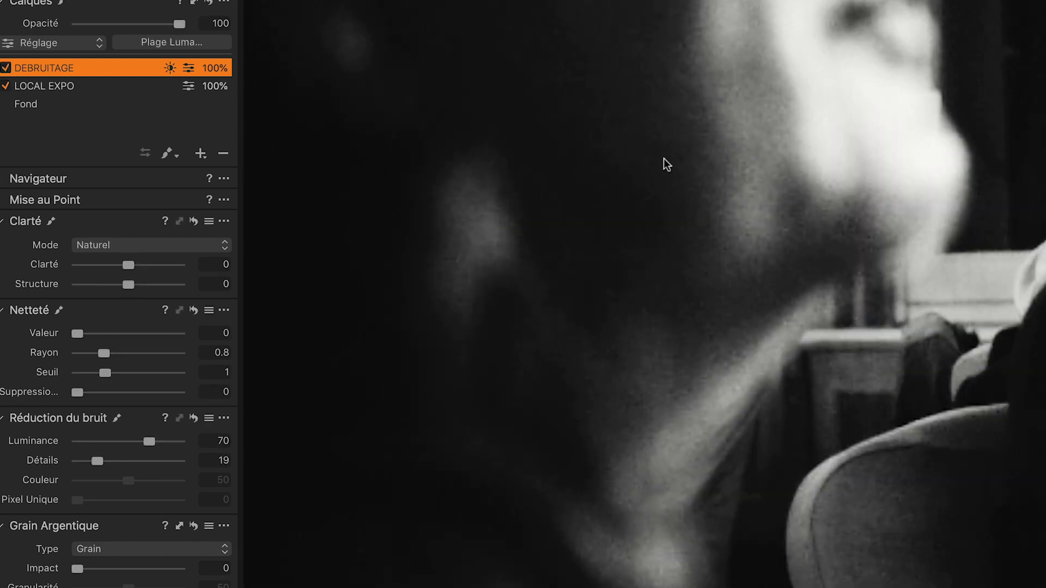
left_click(6, 67)
left_click(7, 68)
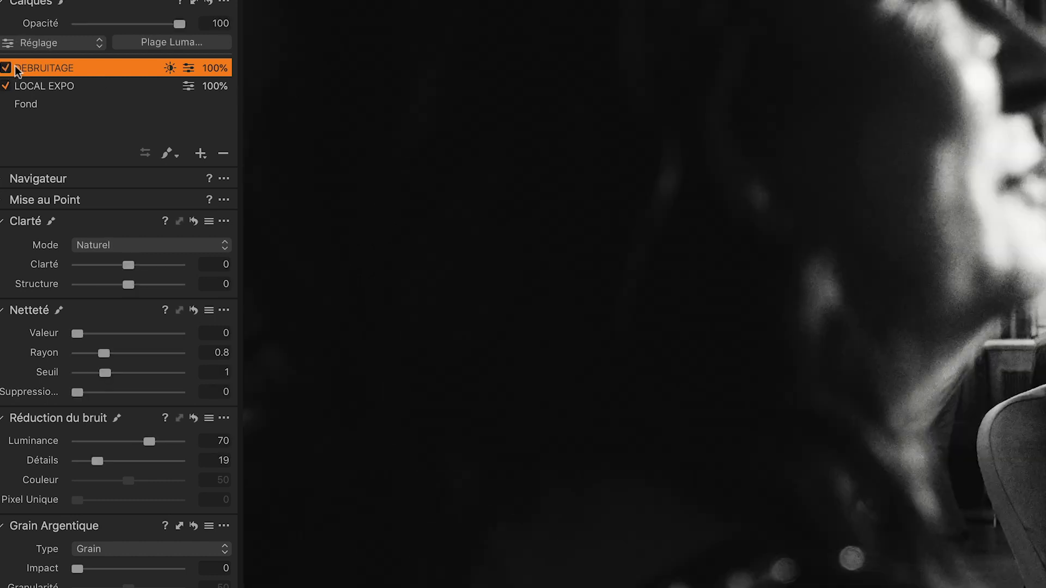
left_click(606, 244)
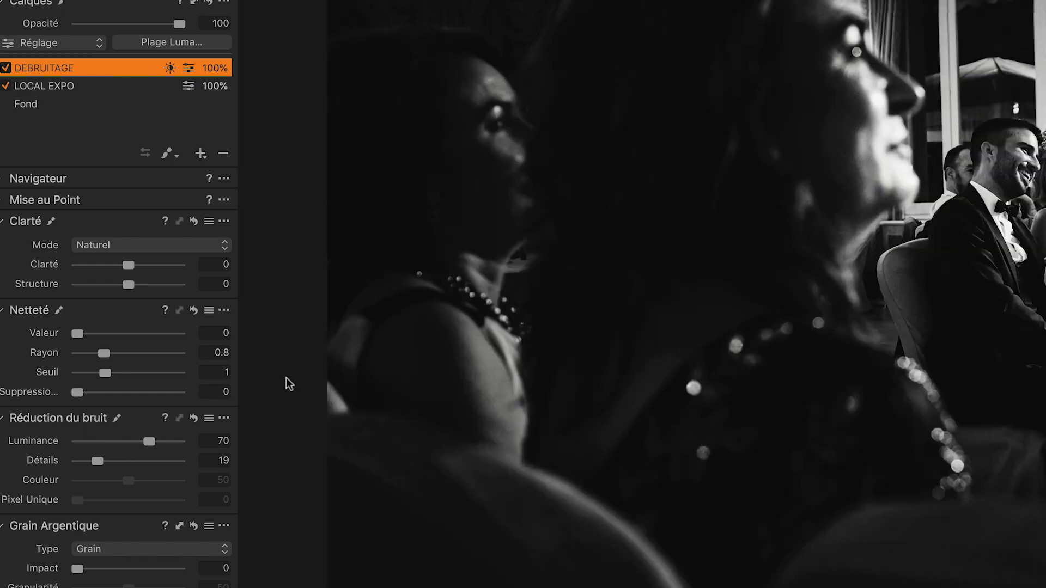
Try luminance noise reduction at 100, return it to 0, and look at the noise reduction preset options.
left_click_drag(149, 442, 267, 451)
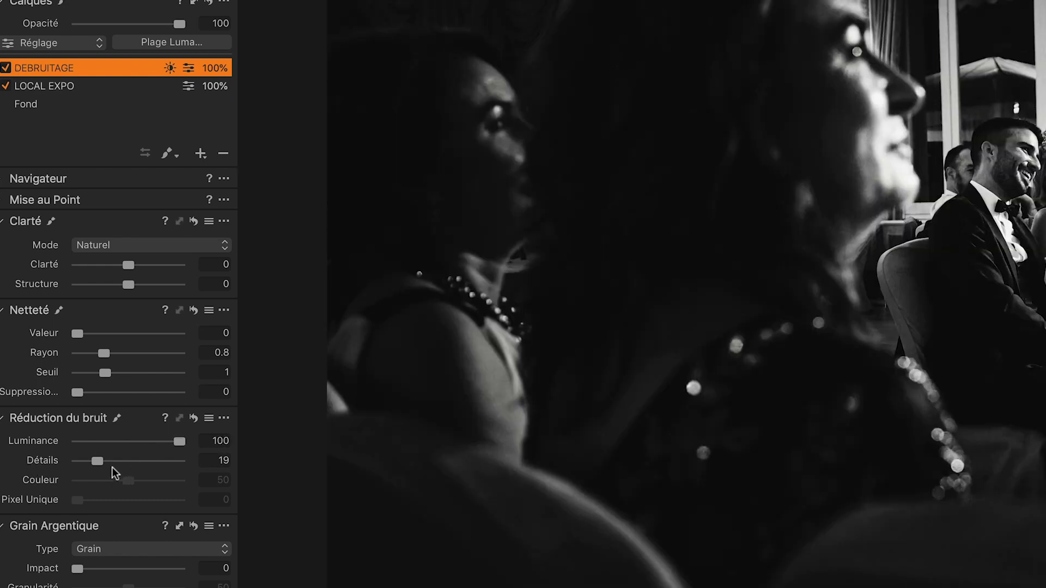
left_click_drag(125, 24, 243, 33)
left_click(209, 419)
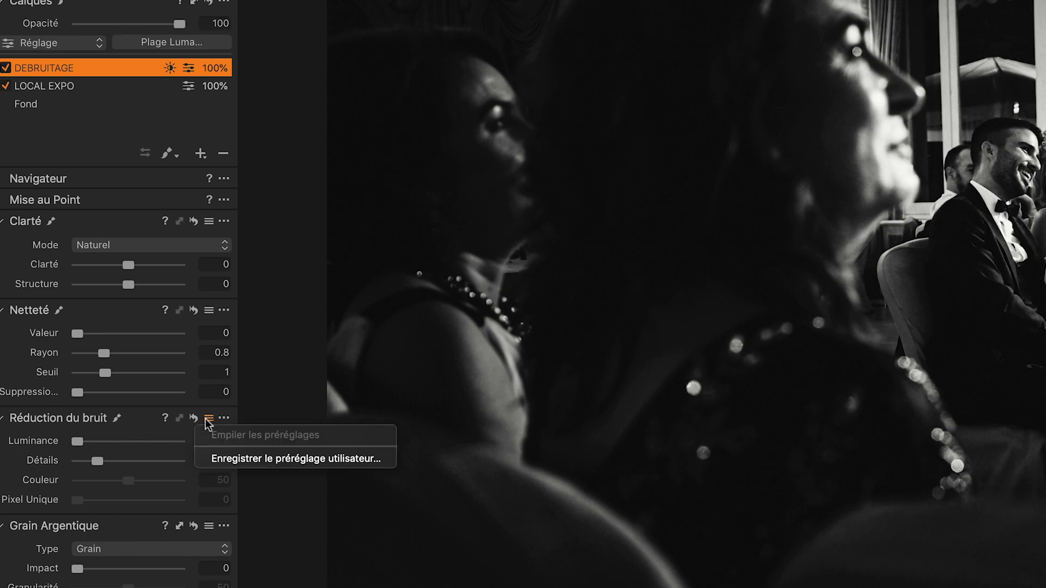
left_click(123, 434)
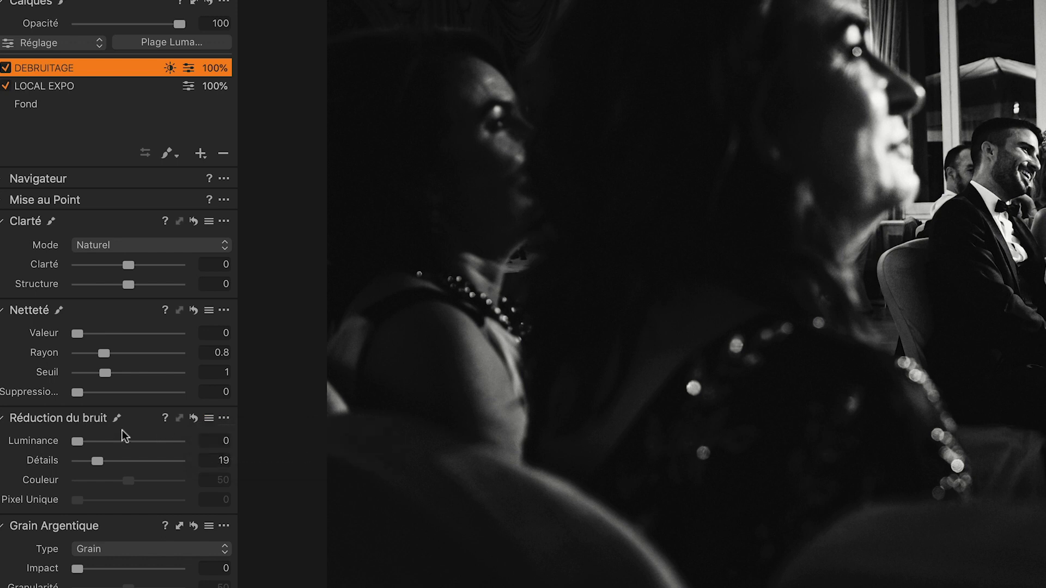